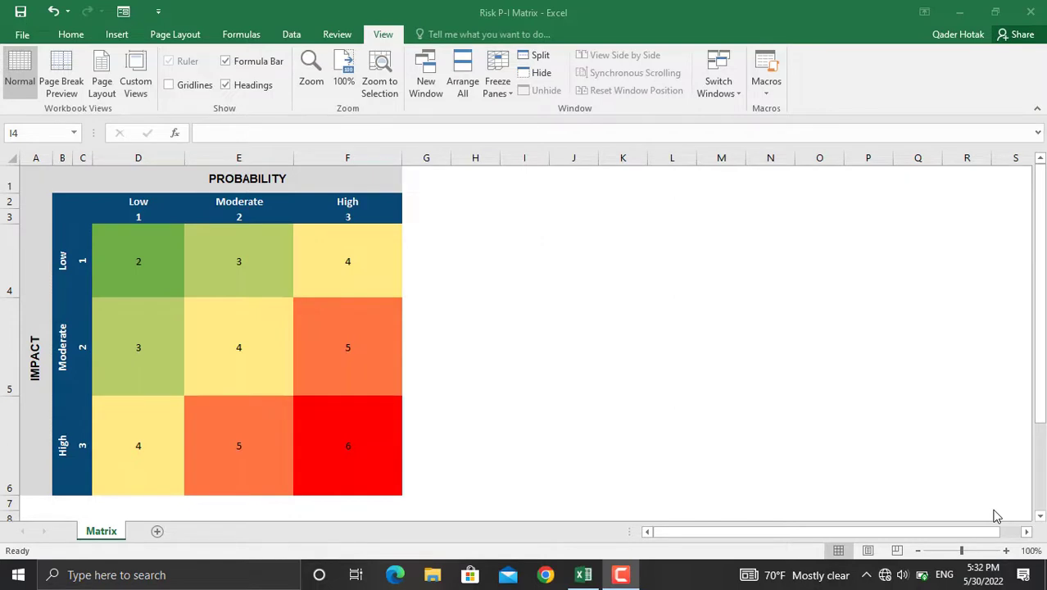
Try an impact score of 6 for the Moderate row in cell C5, and undo the change.
left_click(306, 299)
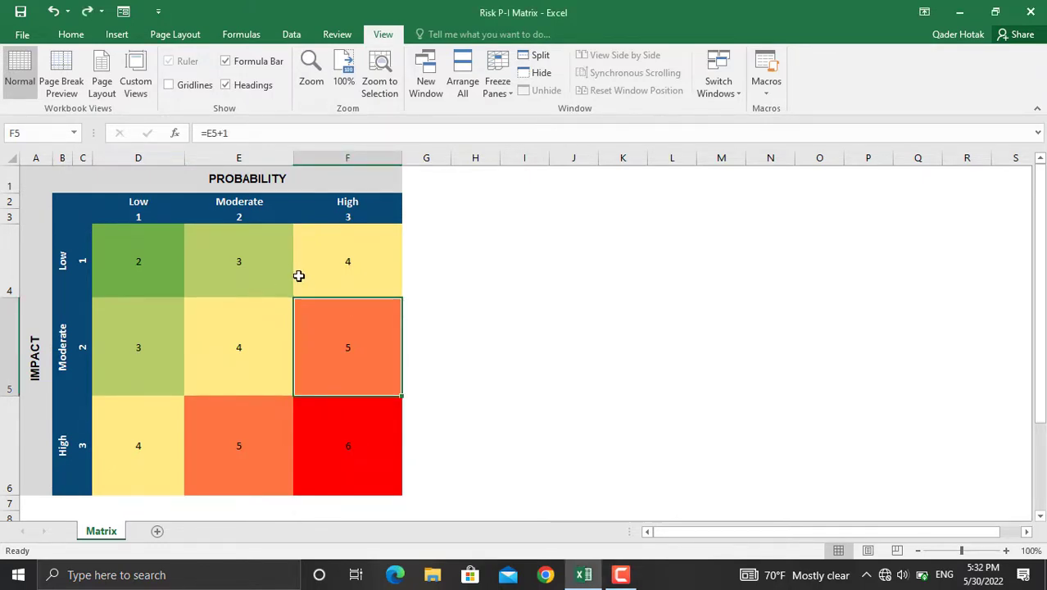
left_click(84, 348)
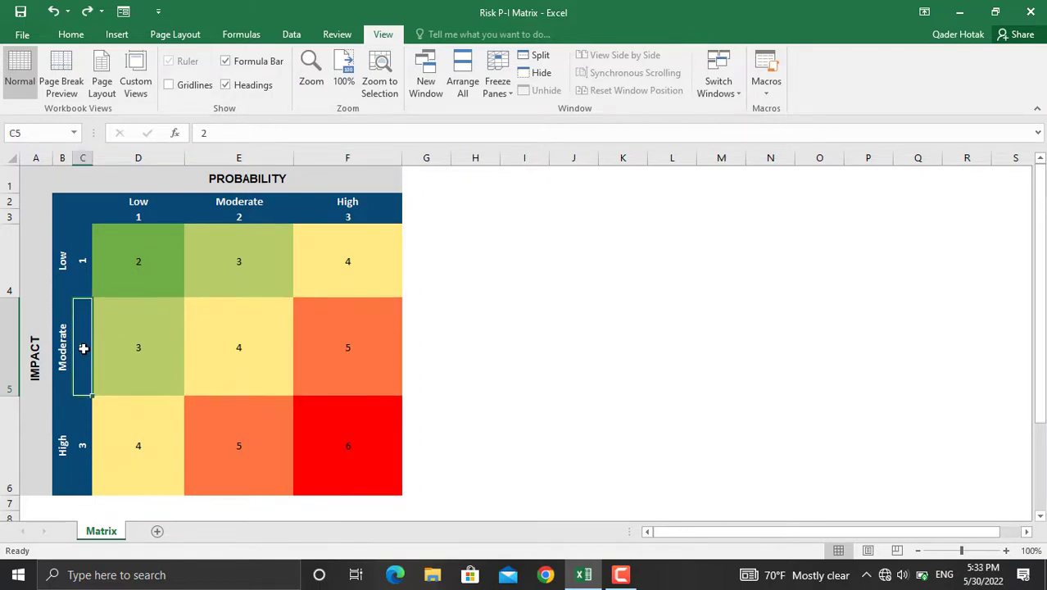
type("6")
key("Return")
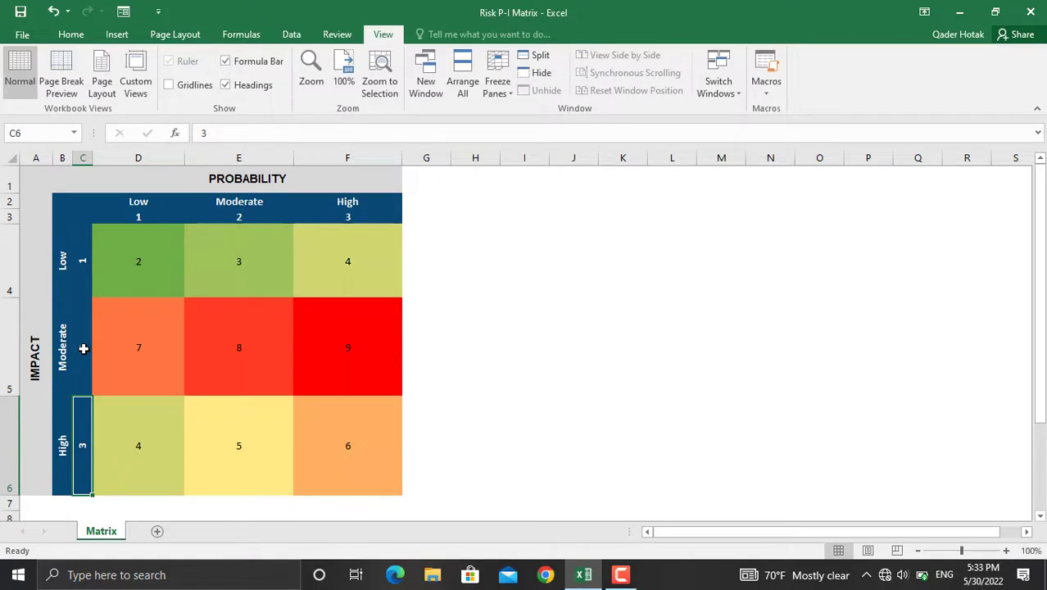
key("ctrl+z")
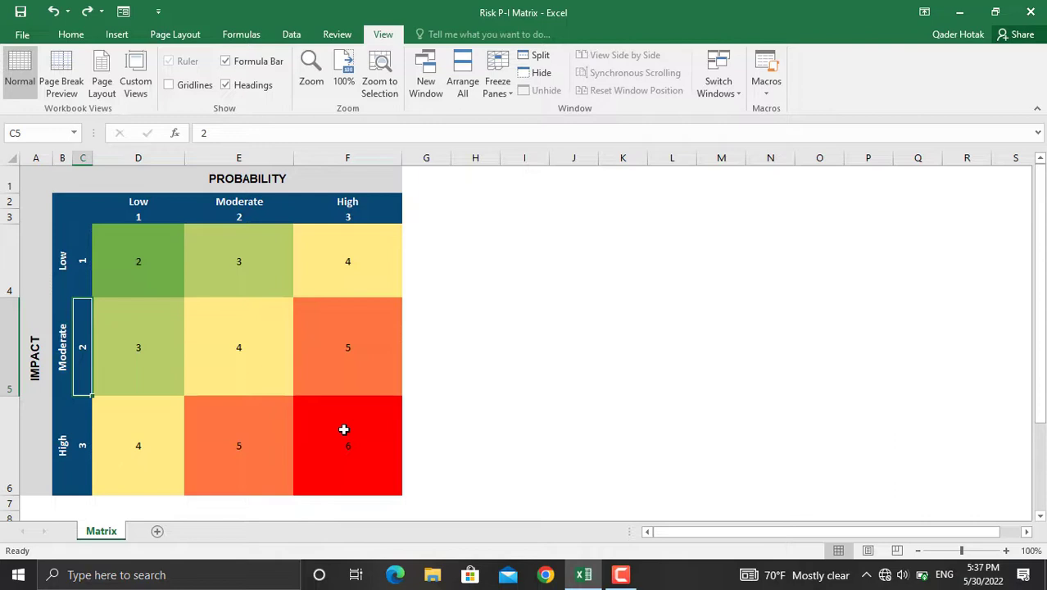
key("ctrl+y")
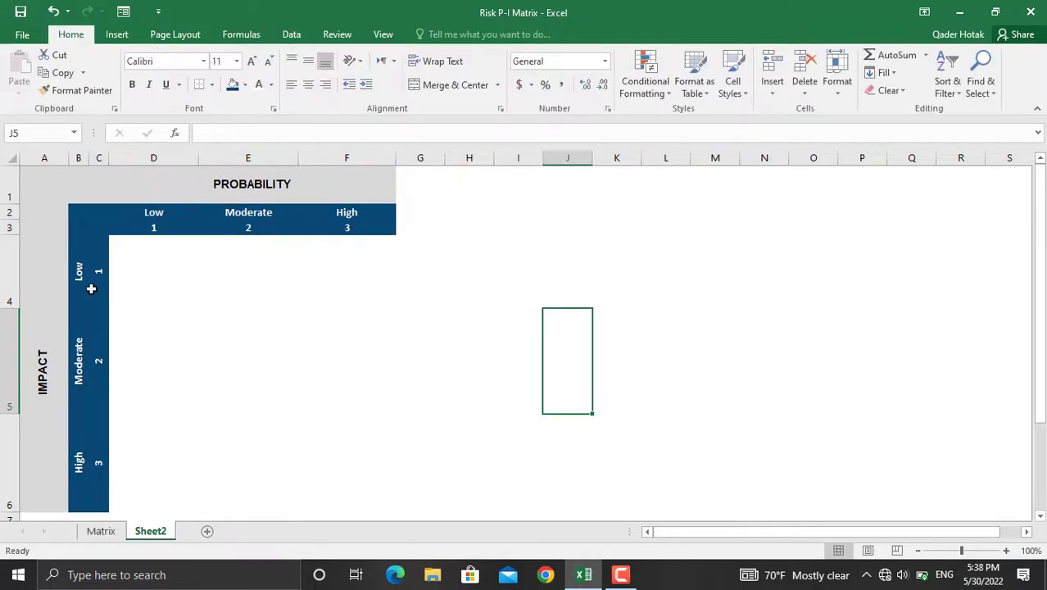
Enter the formula =C4+1 in cell D4 of Sheet2, where Low impact meets Low probability.
left_click(113, 533)
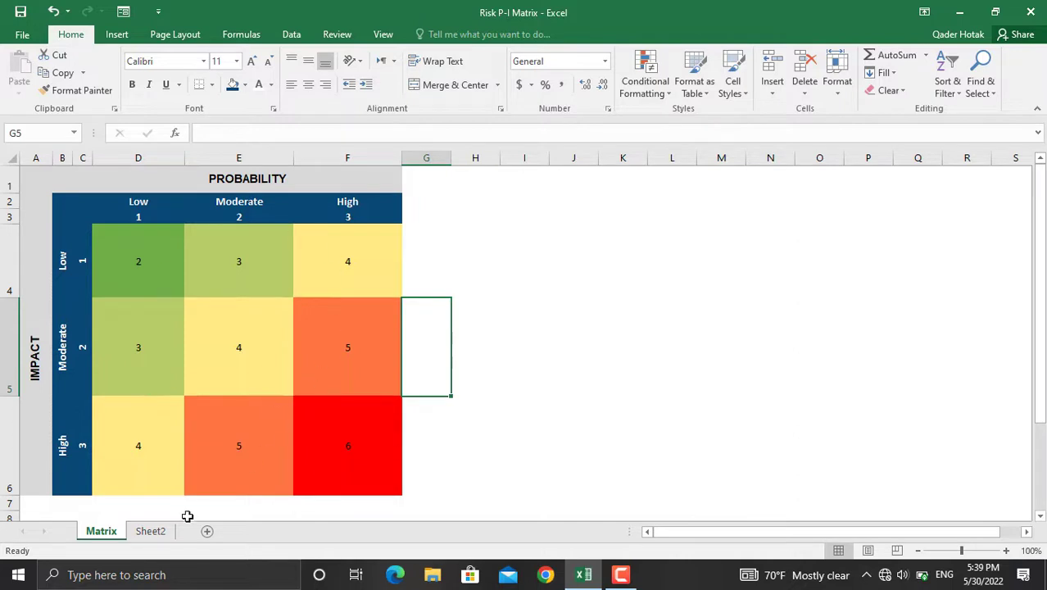
left_click(151, 534)
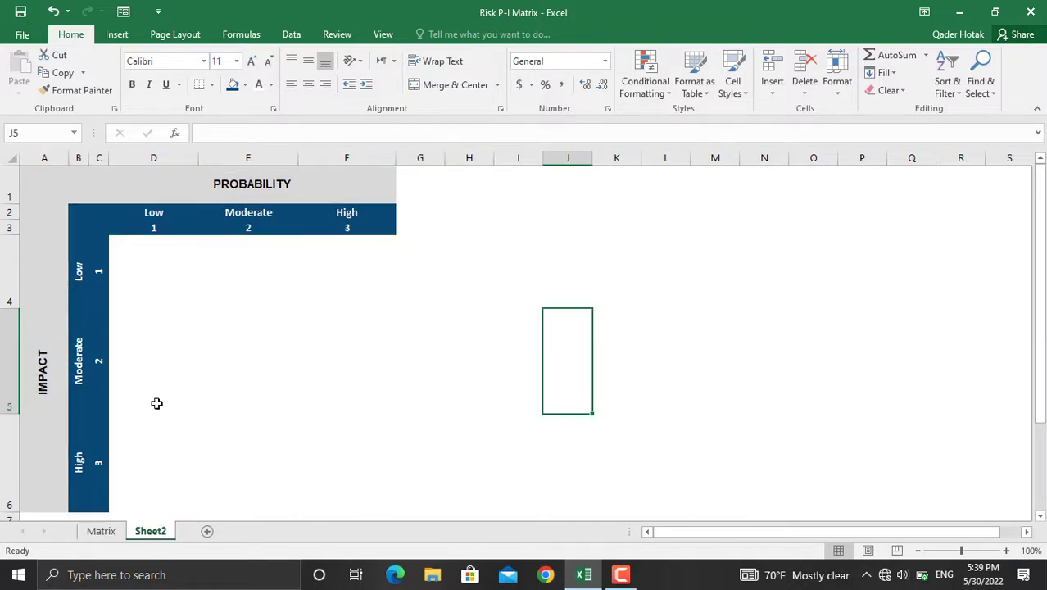
left_click(129, 271)
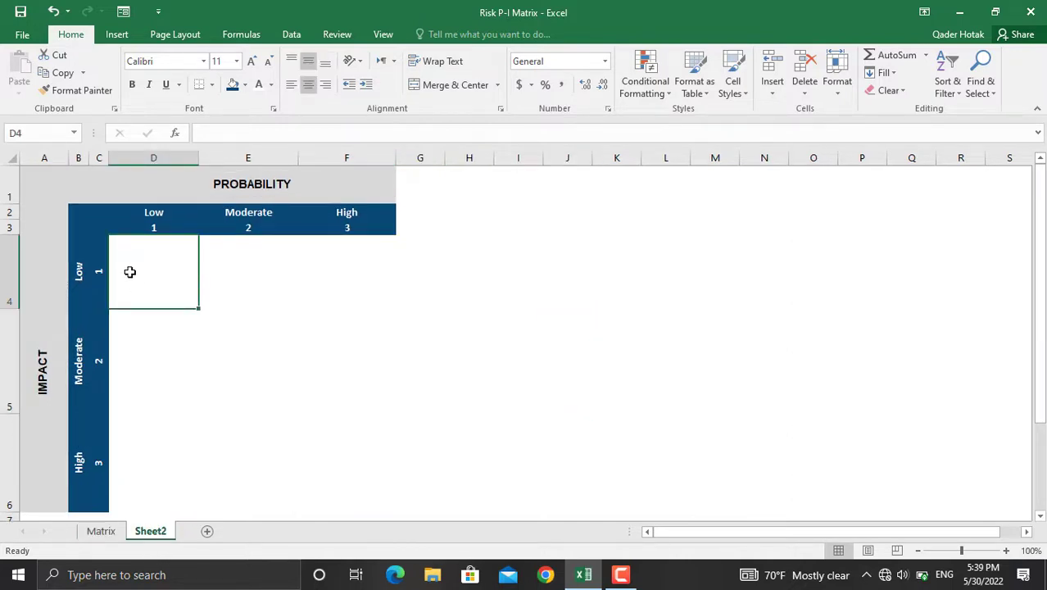
type("=")
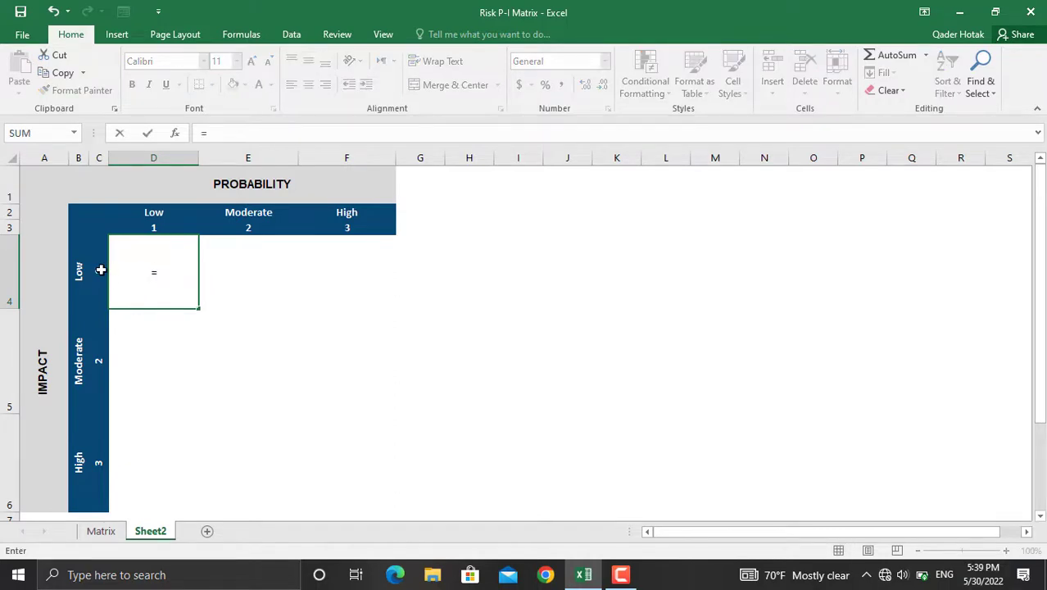
left_click(101, 270)
type("+")
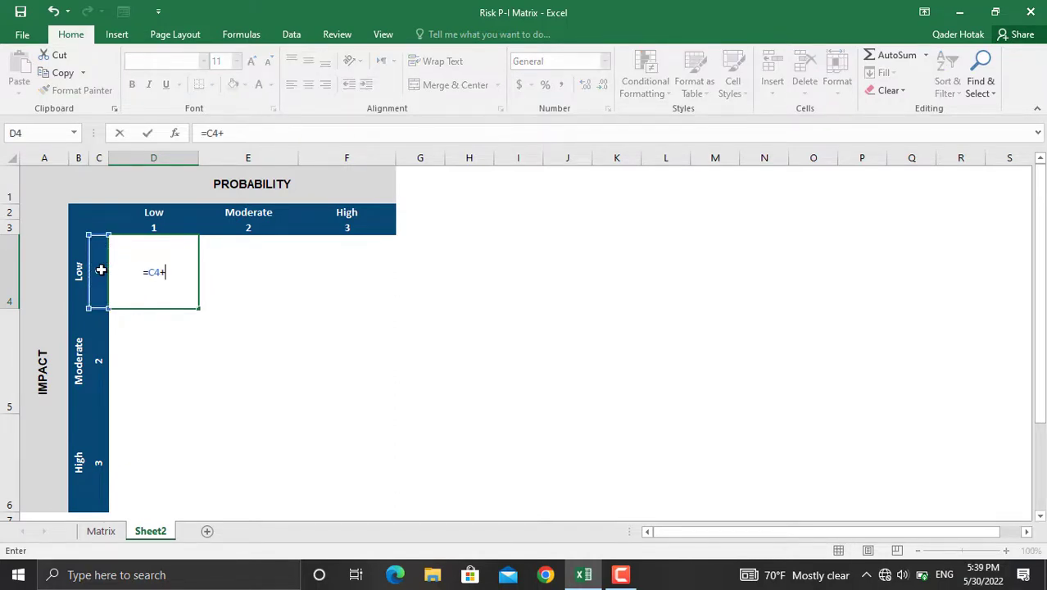
type("1")
key("Return")
Fill the formula from D4 across the whole matrix range D4:F6.
left_click(152, 267)
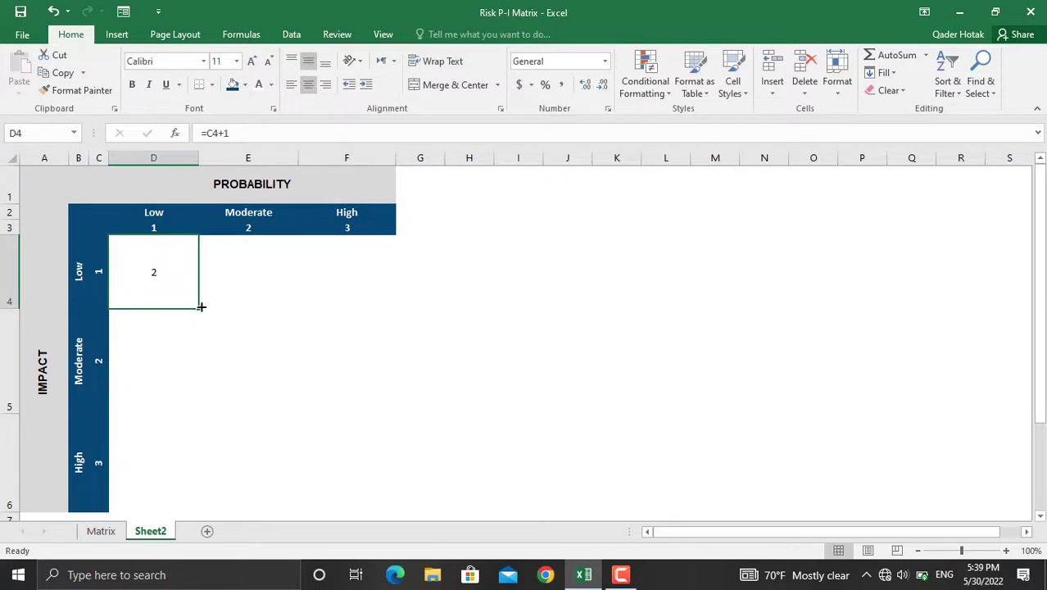
left_click_drag(201, 306, 363, 493)
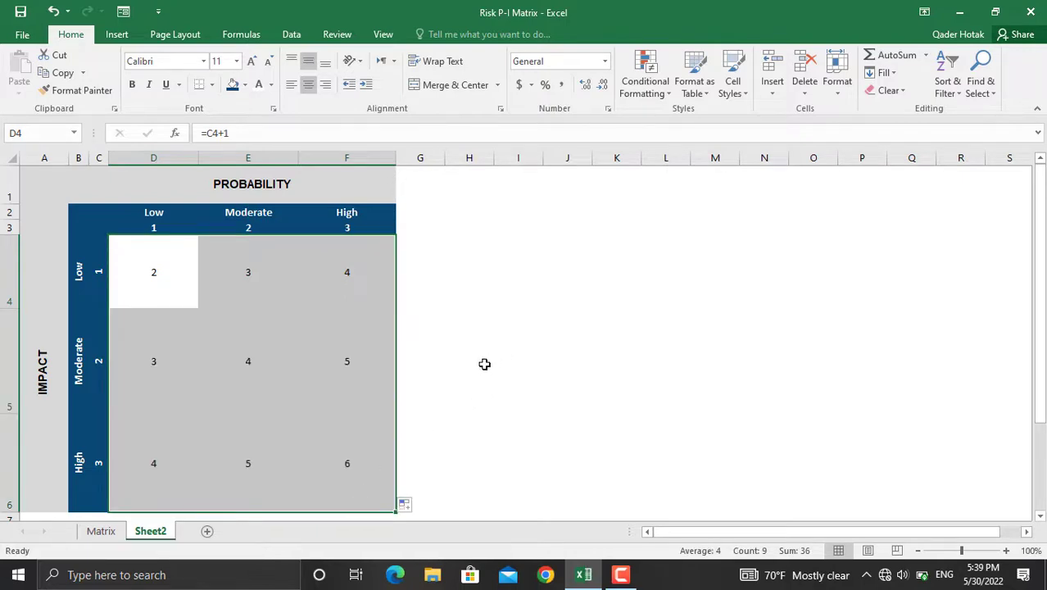
left_click(322, 362)
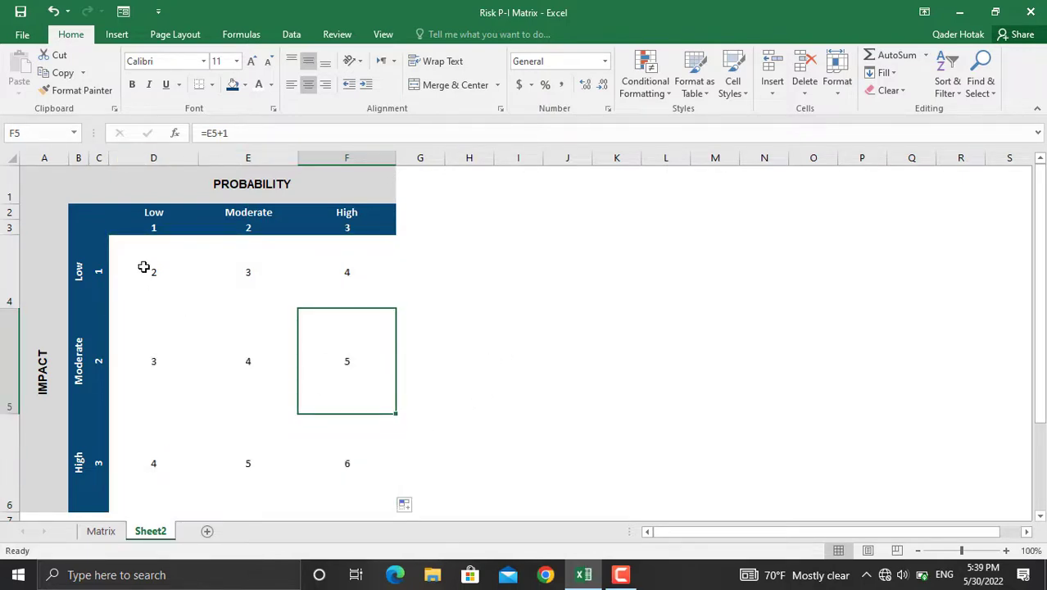
Create a custom color scale formatting rule for D4:F6 using the 3-Color Scale format style.
left_click_drag(144, 267, 347, 470)
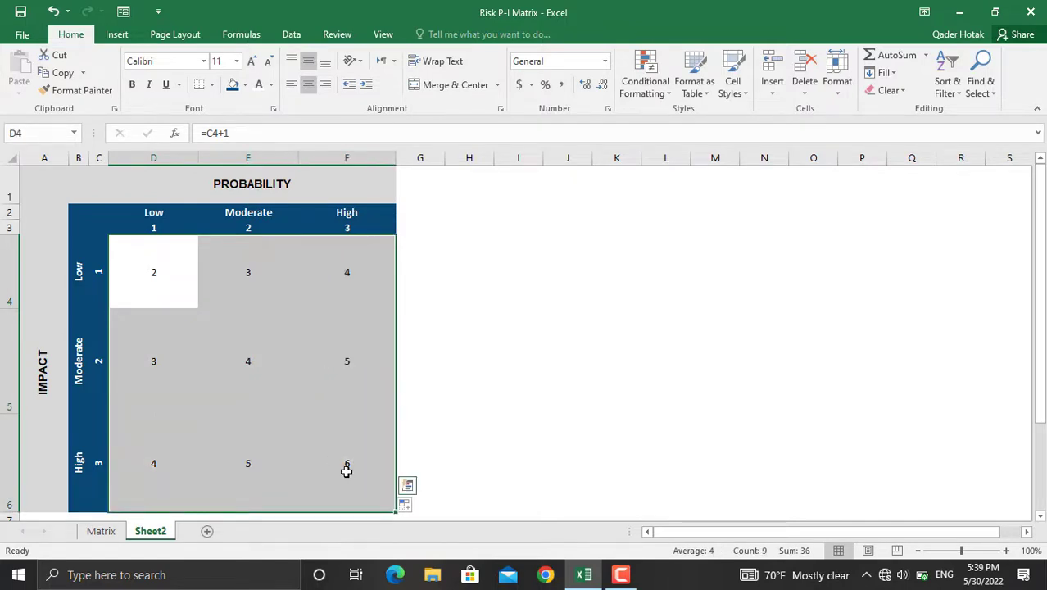
left_click(649, 92)
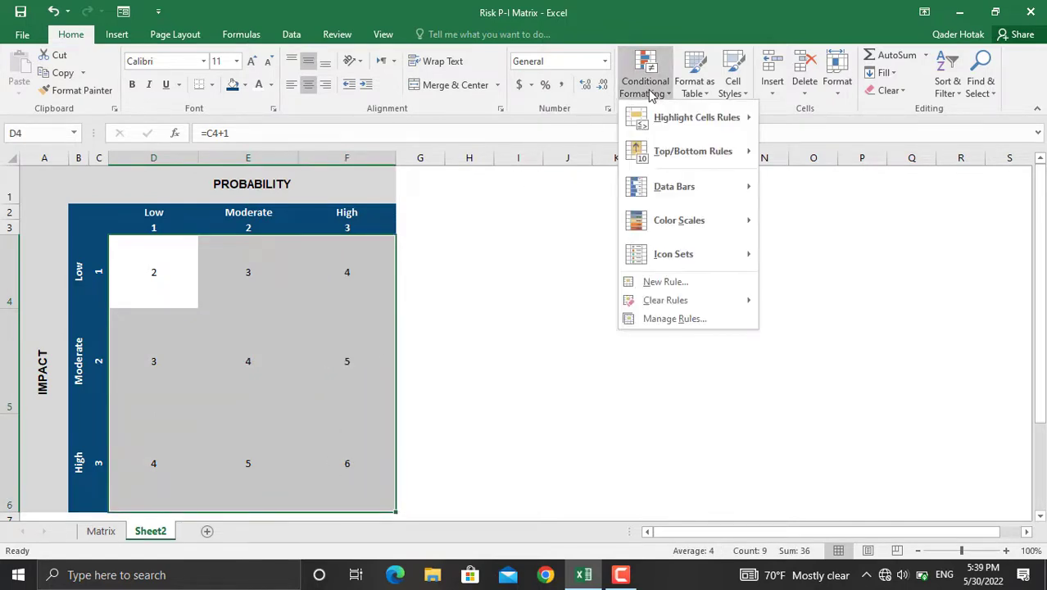
mouse_move(701, 232)
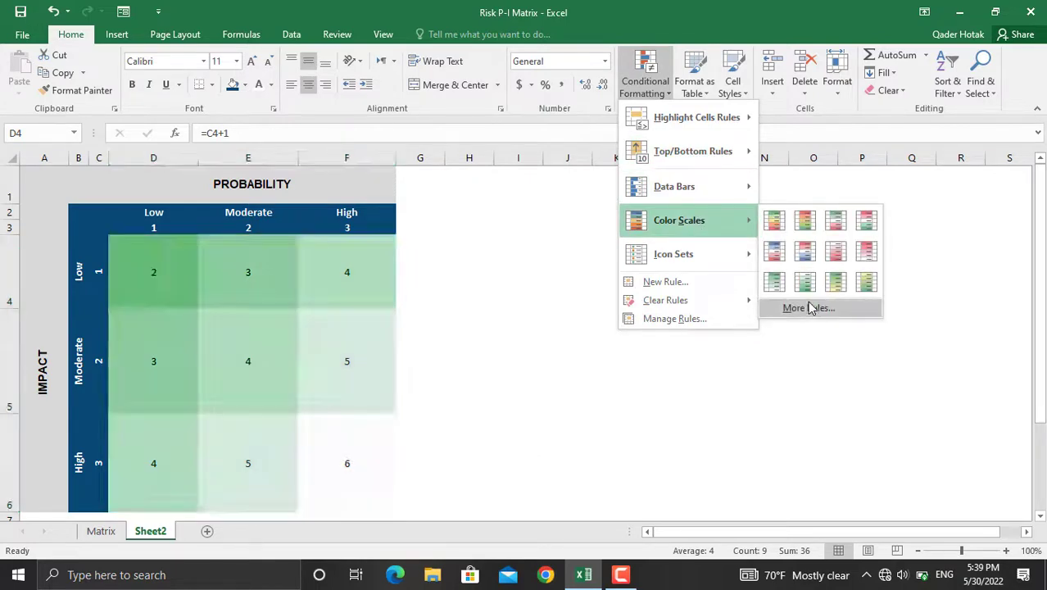
left_click(806, 307)
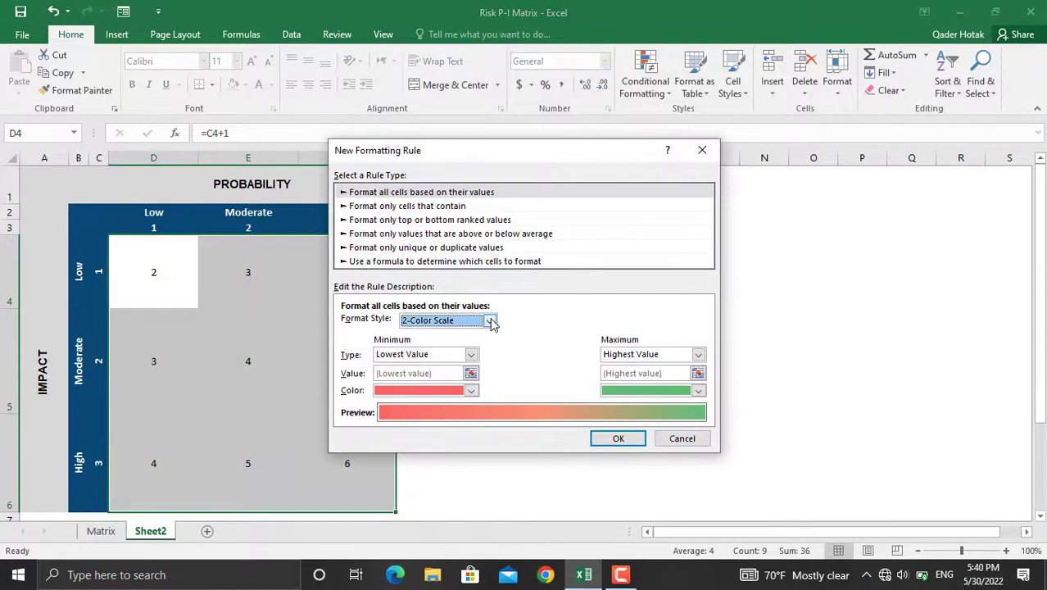
left_click(489, 321)
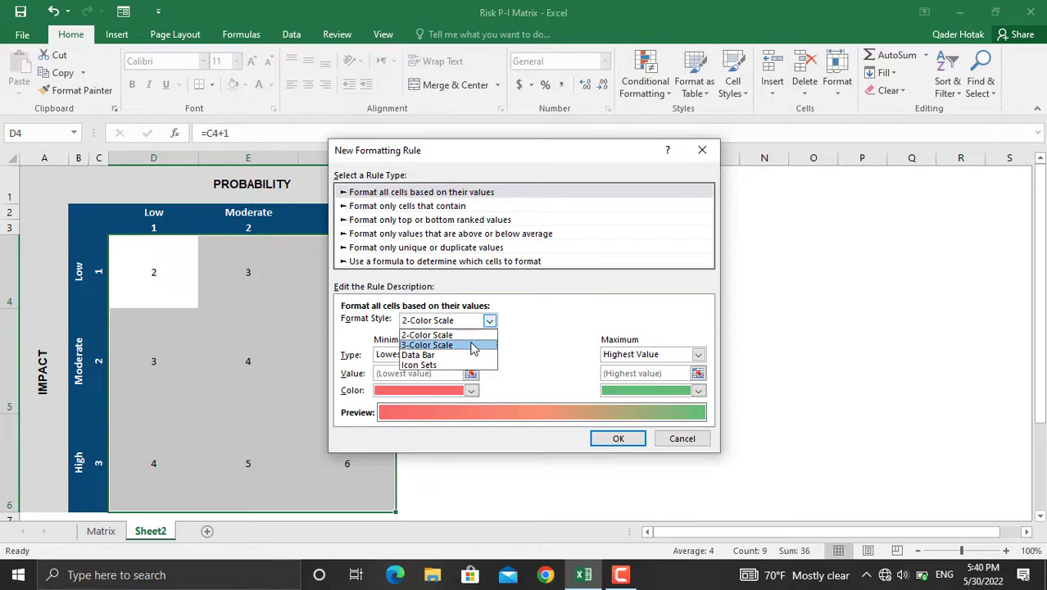
left_click(472, 347)
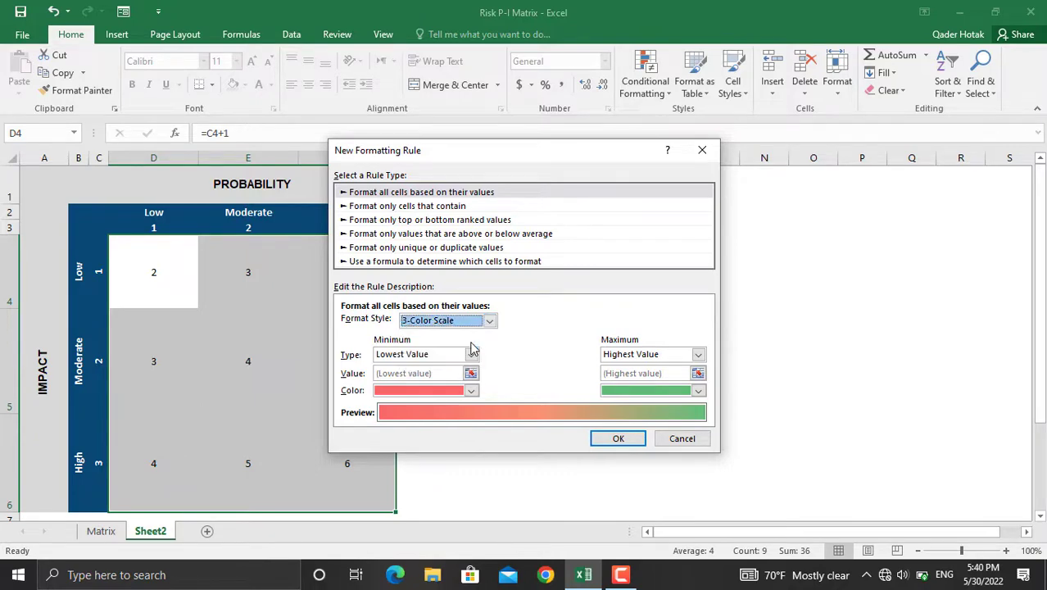
Set the rule's minimum color to standard green and its maximum color to red, and apply it to the matrix.
left_click(471, 392)
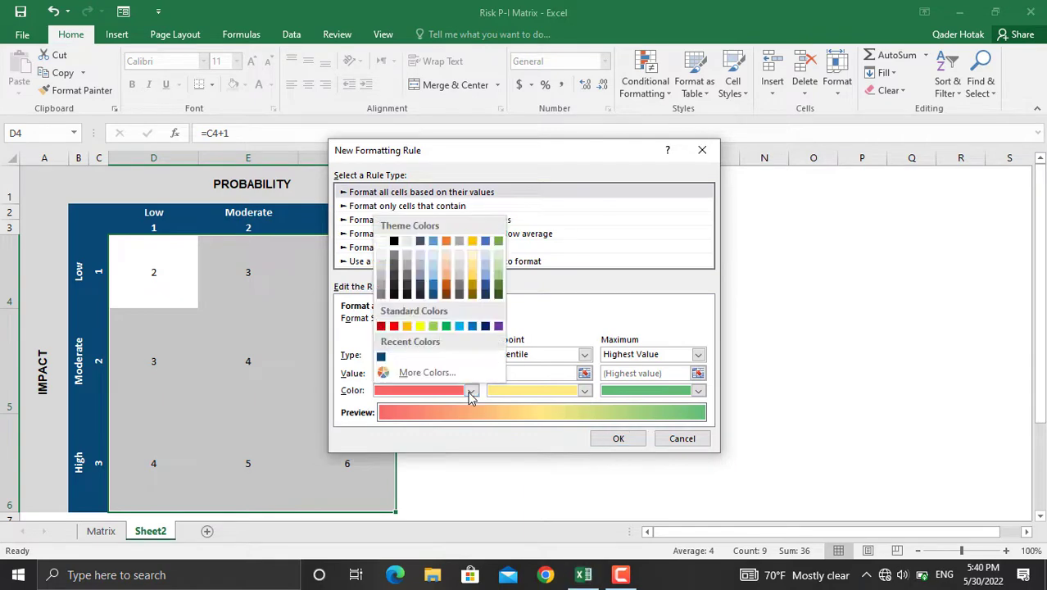
left_click(447, 327)
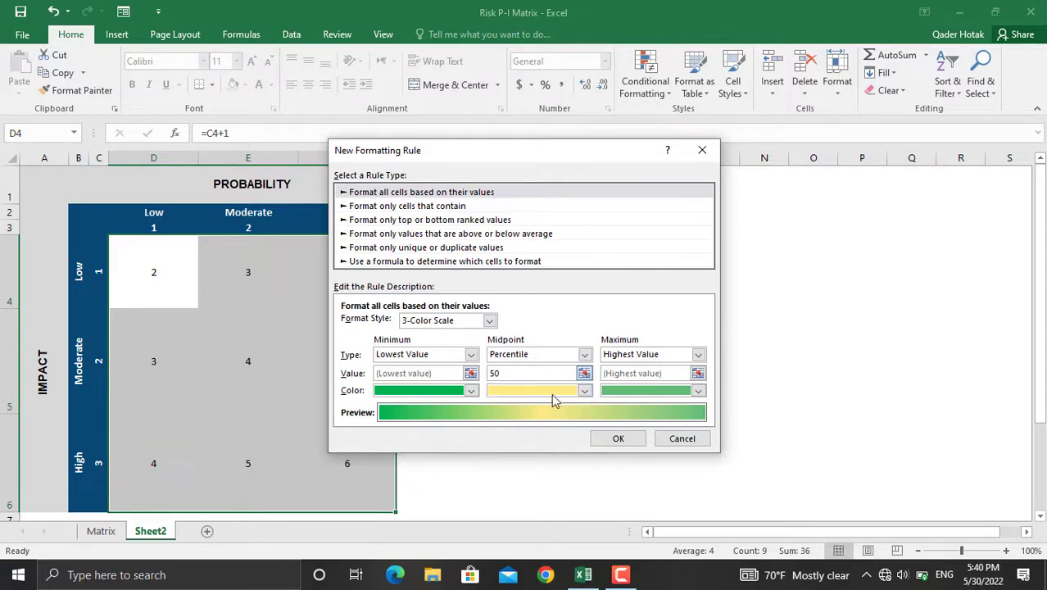
left_click(697, 392)
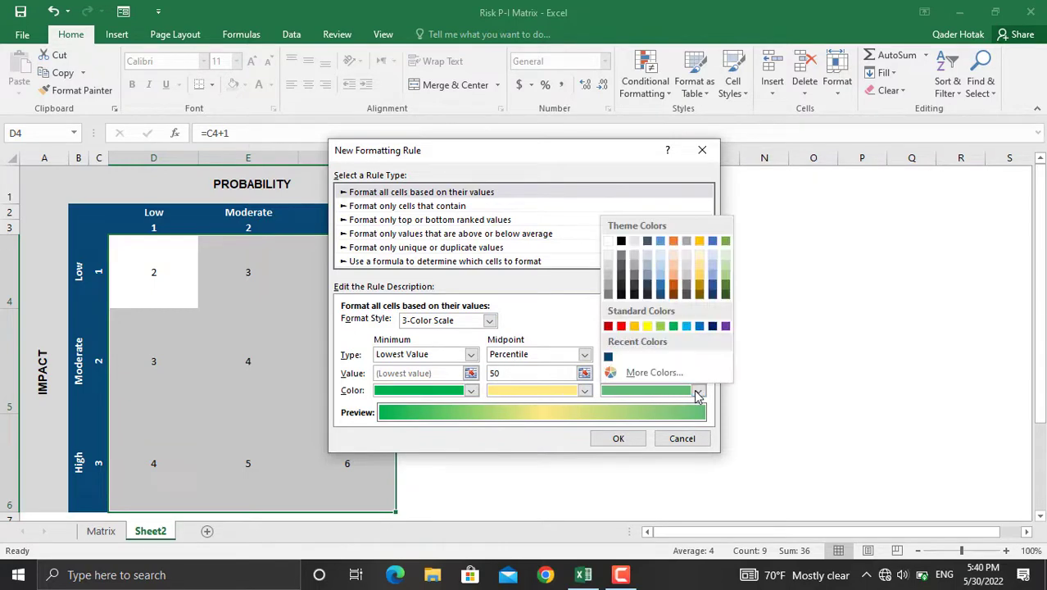
left_click(621, 326)
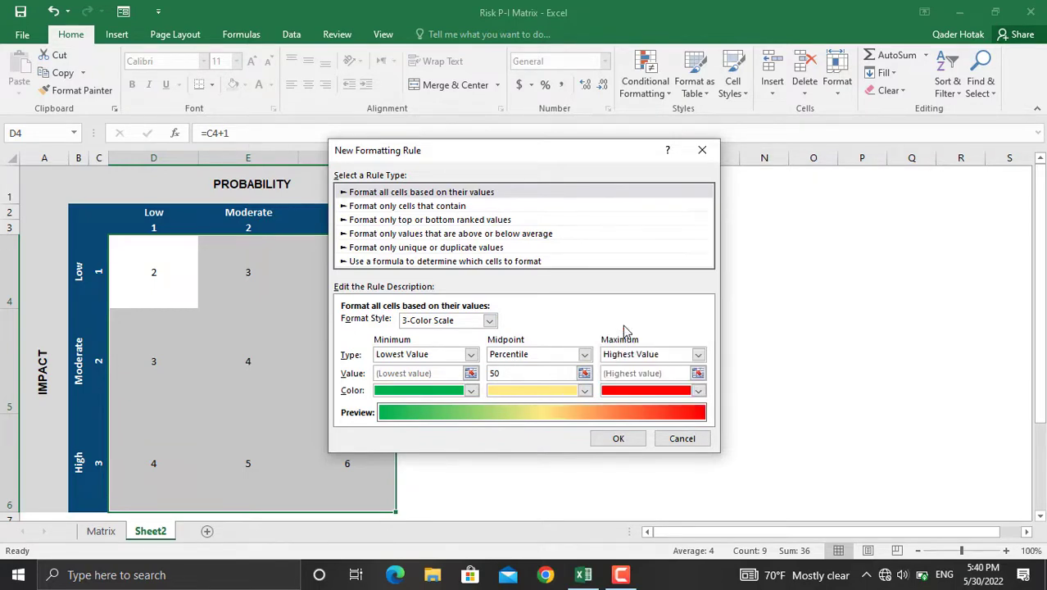
left_click(613, 439)
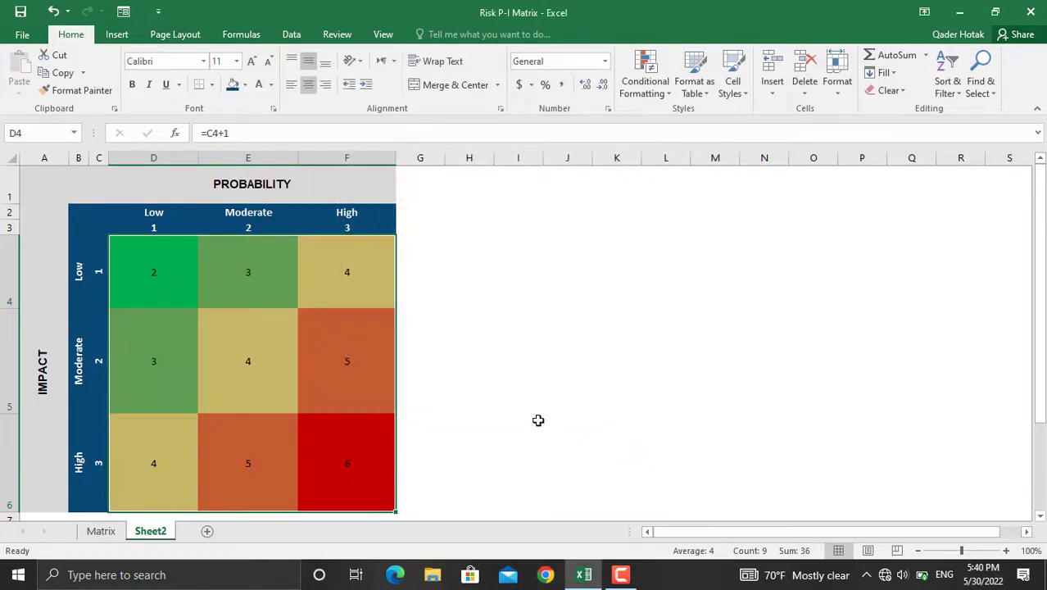
left_click(495, 403)
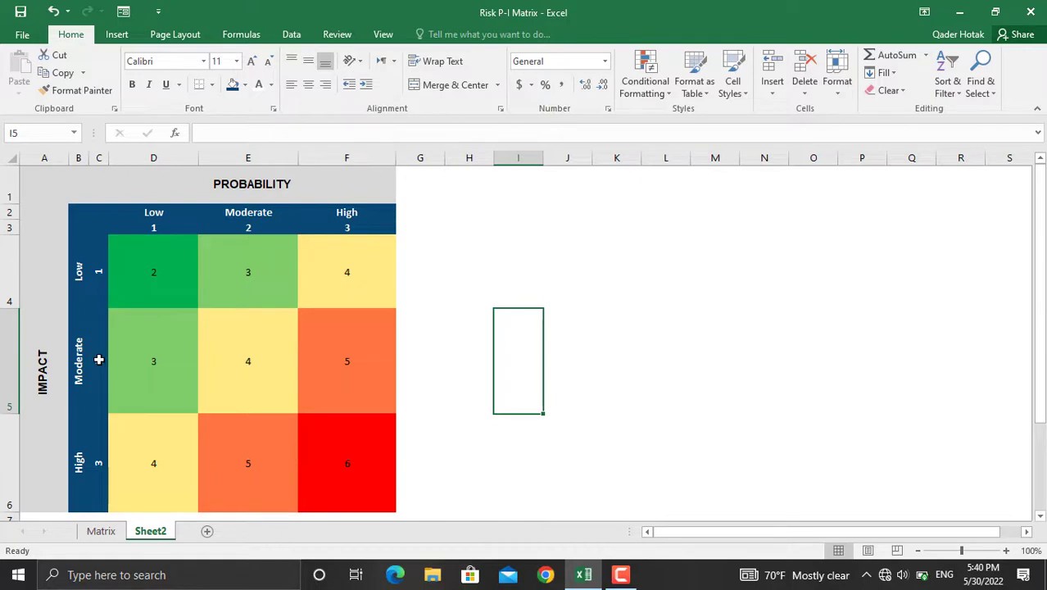
Try the value 8 in cell E5 of the matrix, and undo the change.
left_click(248, 360)
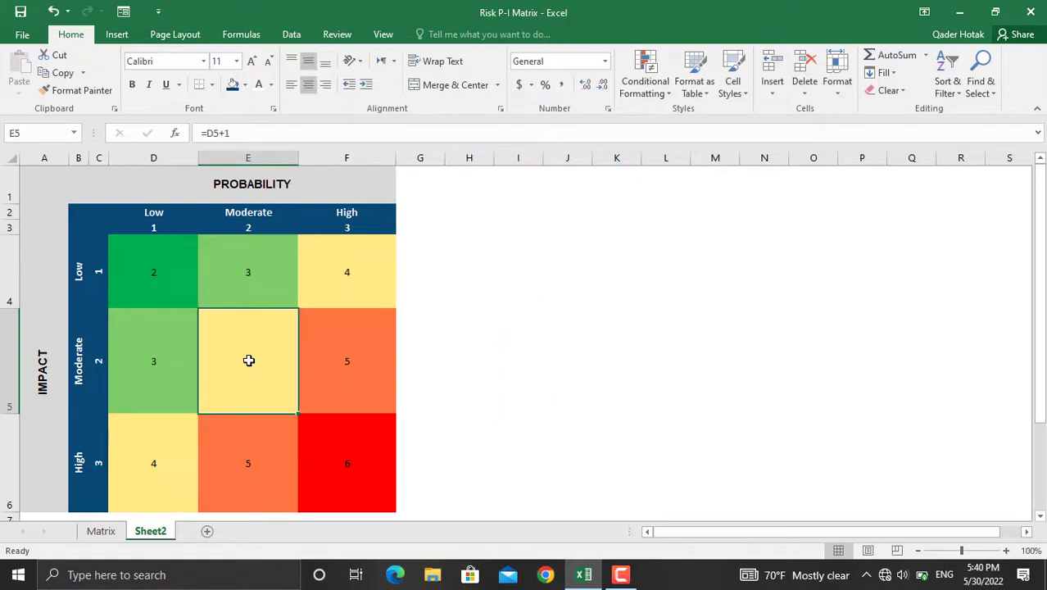
type("8")
key("Return")
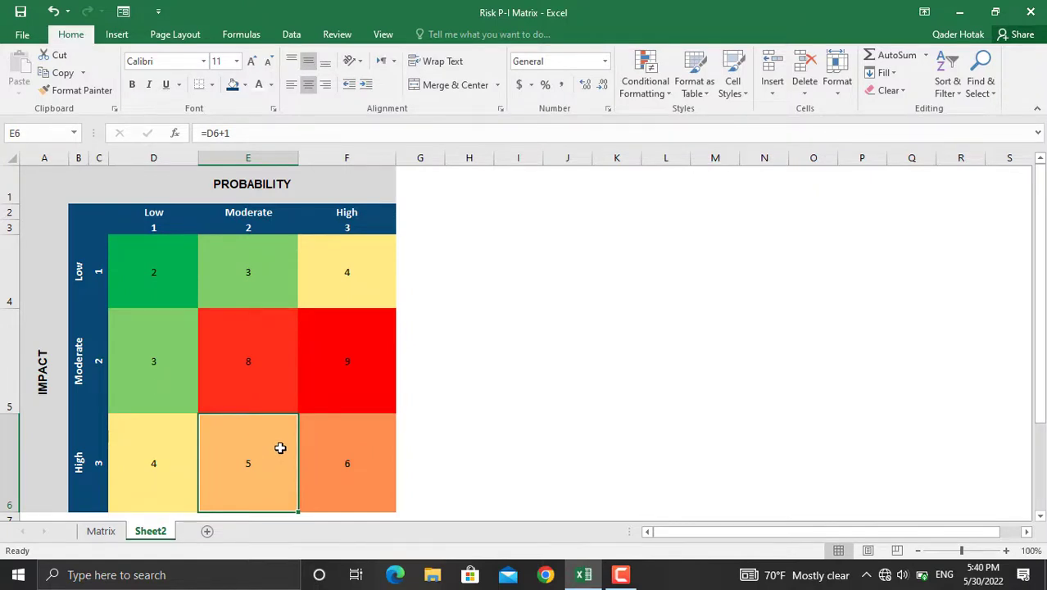
key("ctrl+z")
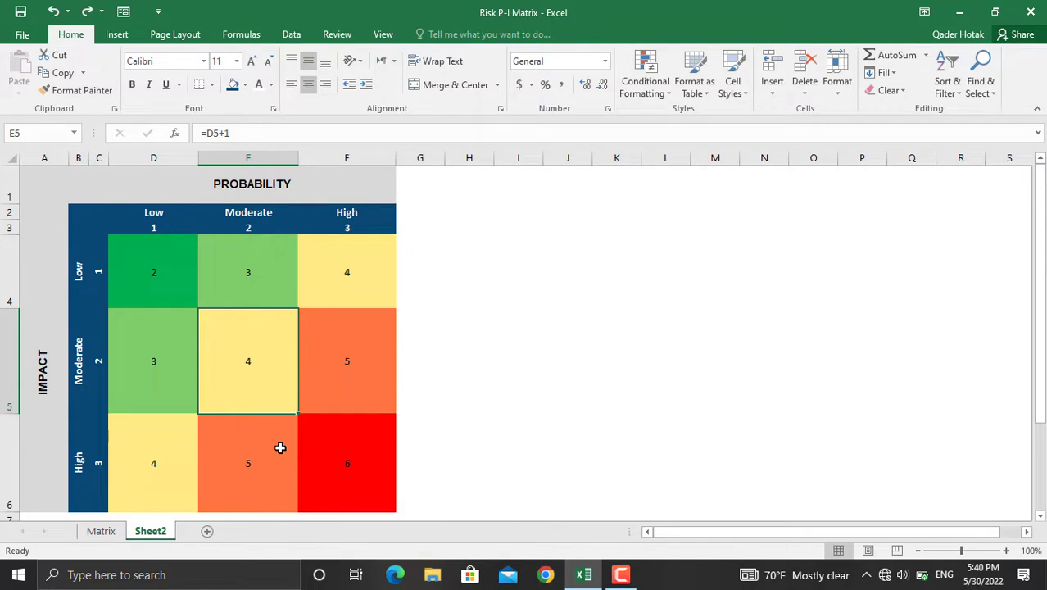